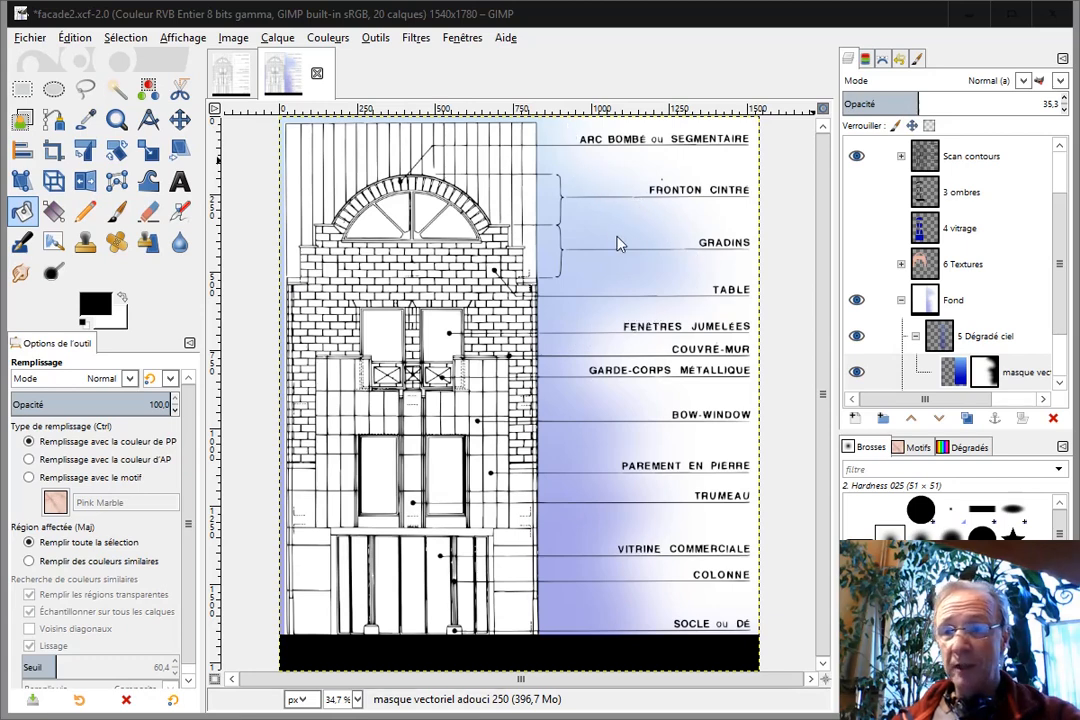
Hide the Scan contours layer group and show the Bordure ciel path to examine the sky's border.
{"action": "left_click", "coordinate": [856, 157]}
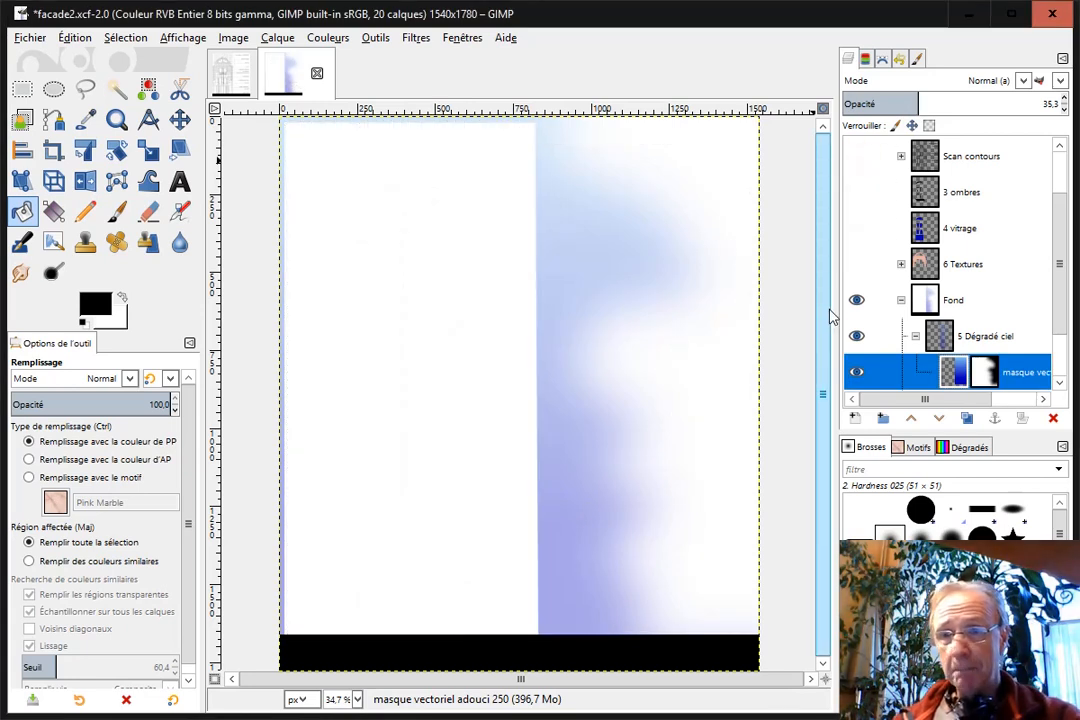
{"action": "left_click", "coordinate": [883, 62]}
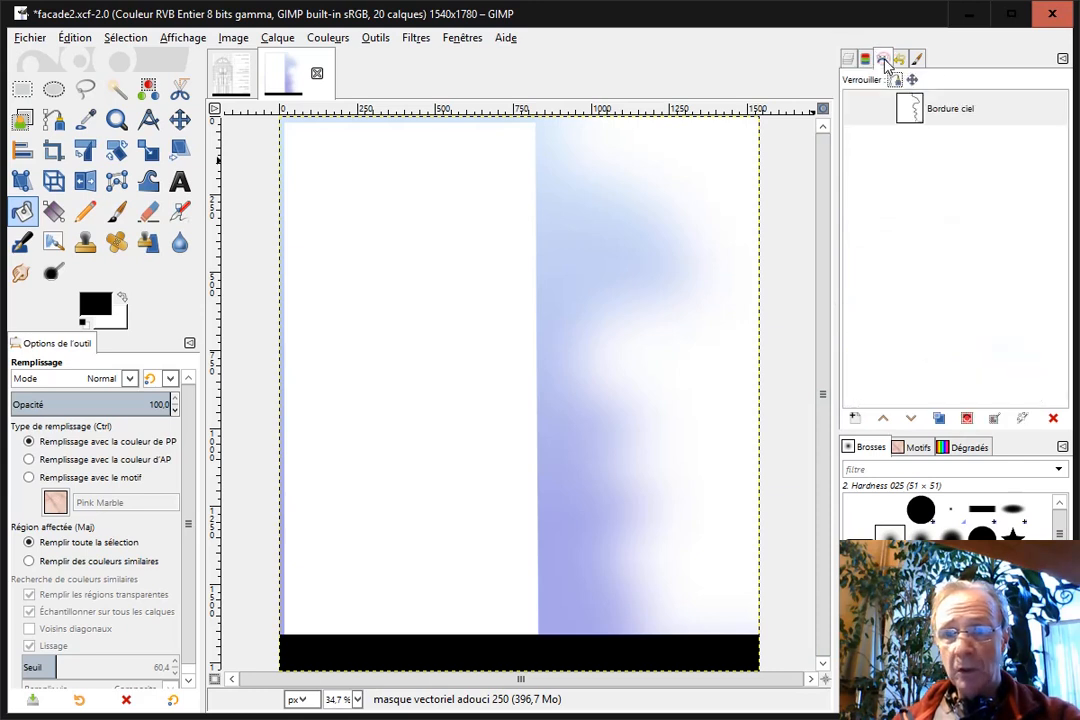
{"action": "left_click", "coordinate": [856, 112]}
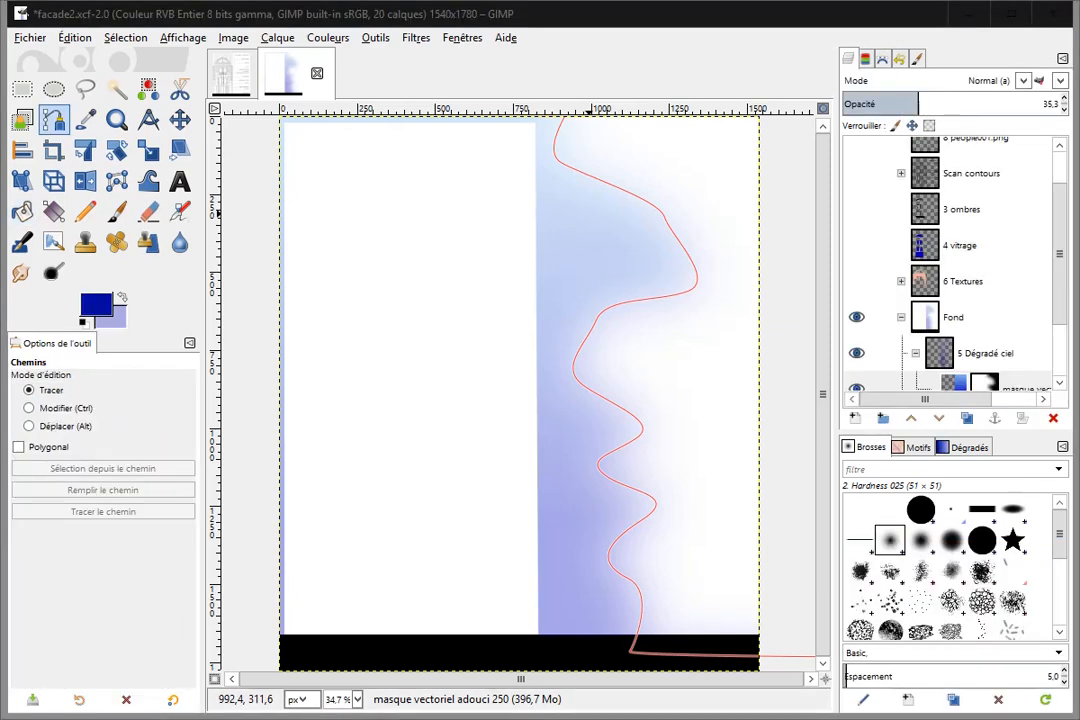
Switch to the facade2init-demo image and create a transparent 1540 × 1780 px layer named ciel above the 2 Noir layer.
{"action": "left_click", "coordinate": [230, 78]}
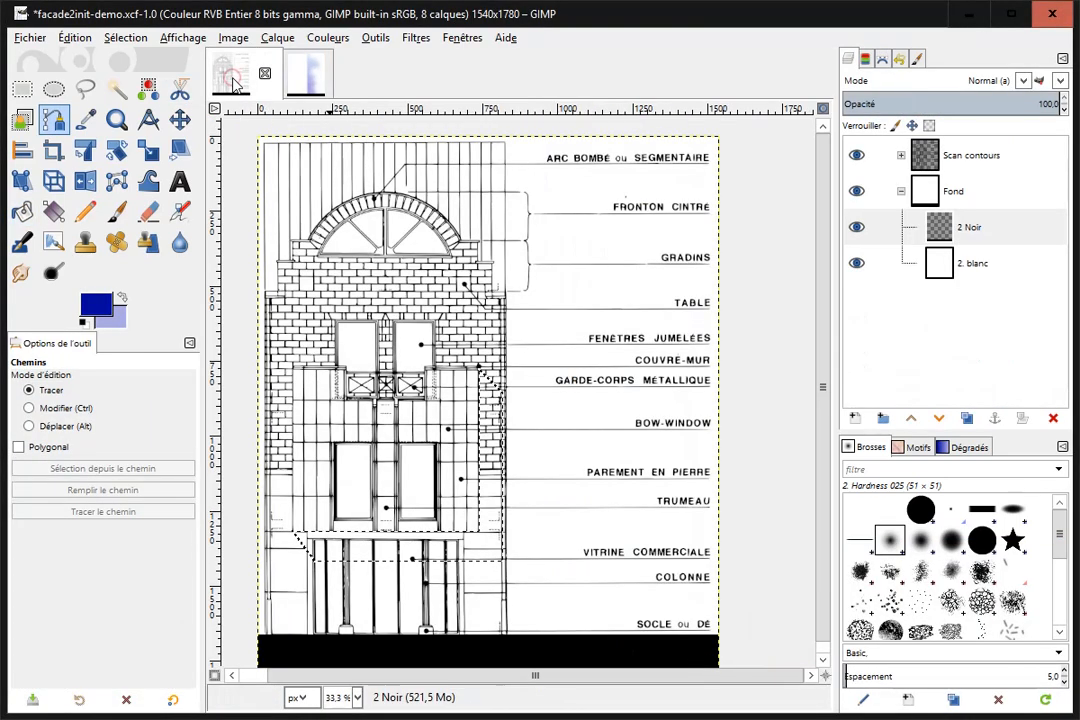
{"action": "right_click", "coordinate": [942, 229]}
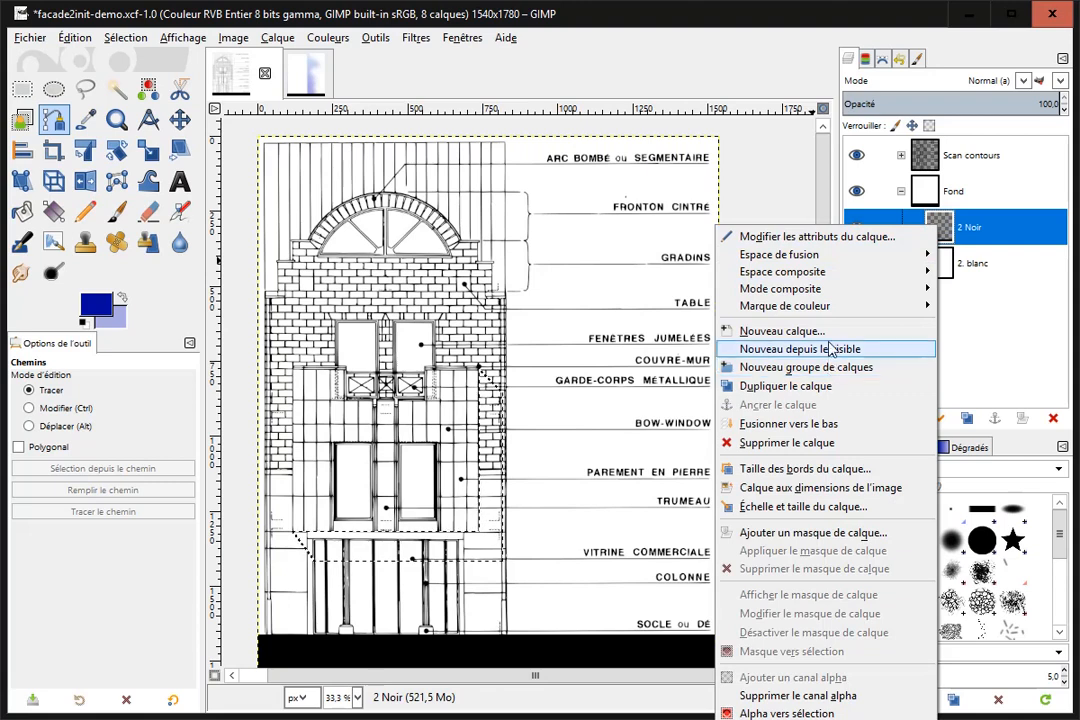
{"action": "left_click", "coordinate": [818, 331]}
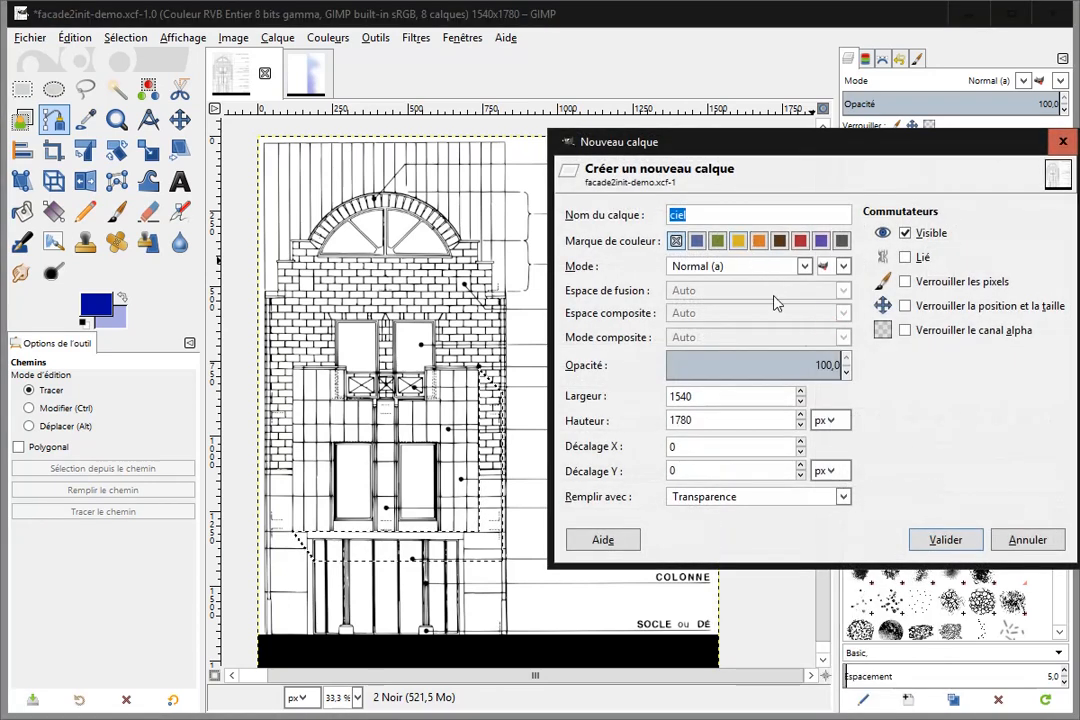
{"action": "left_click", "coordinate": [945, 540]}
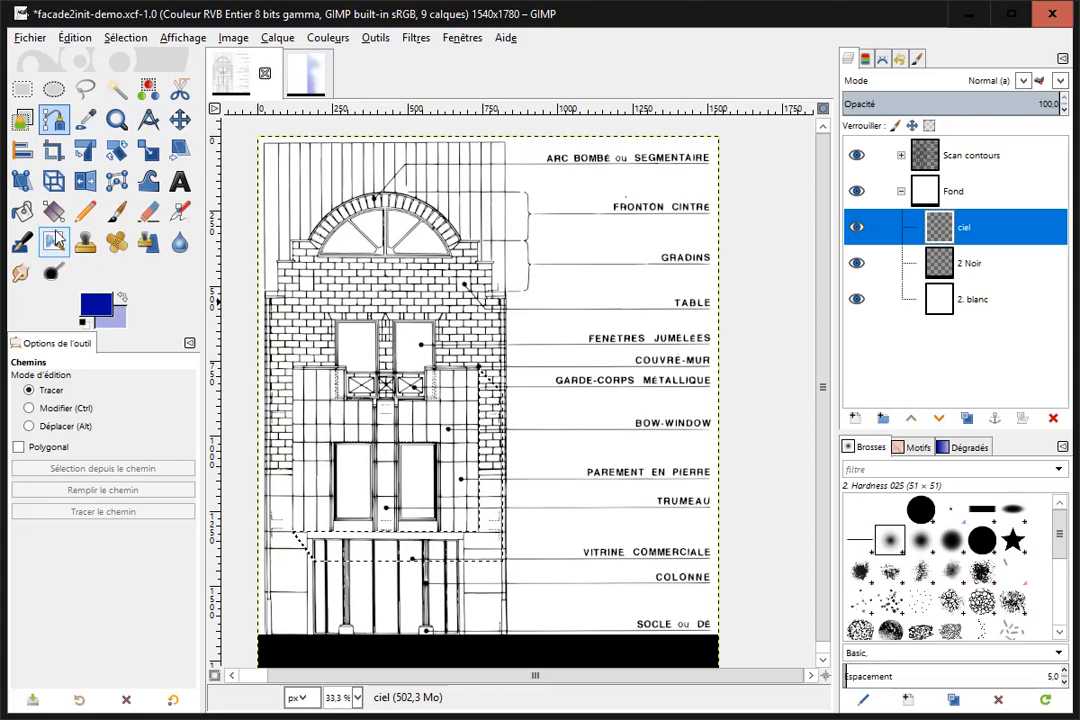
Select the whole image area above the black band and subtract a rectangle of about 813 × 1659 px around the facade.
{"action": "left_click", "coordinate": [23, 90]}
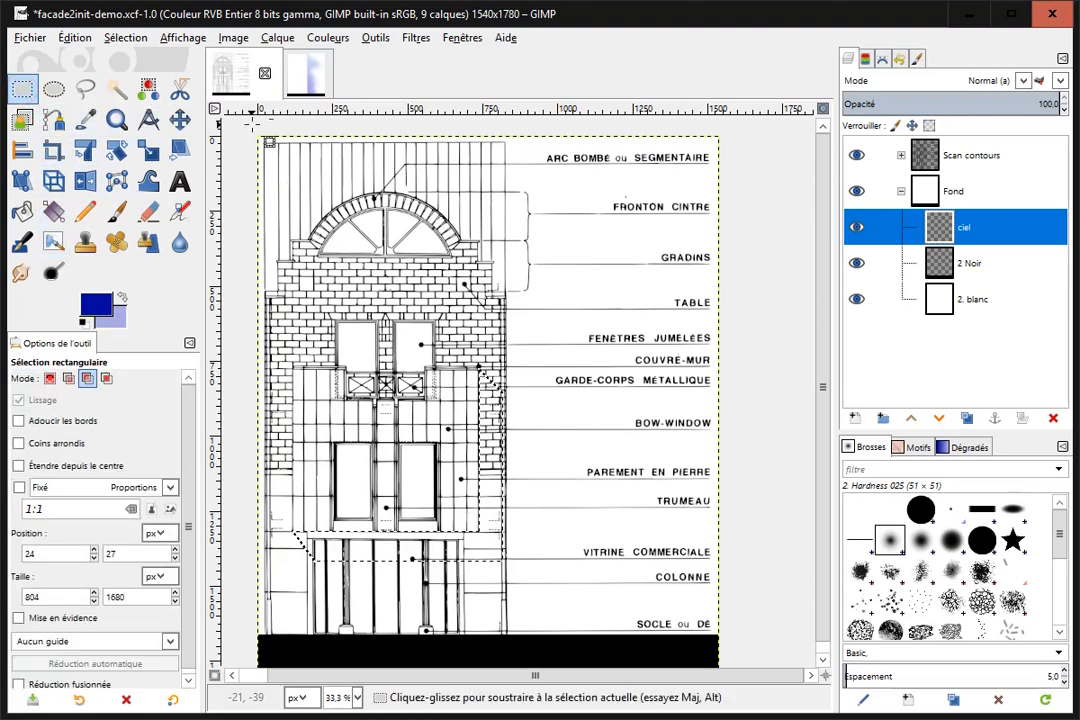
{"action": "left_click", "coordinate": [49, 379]}
{"action": "left_click_drag", "start_coordinate": [247, 132], "coordinate": [738, 630]}
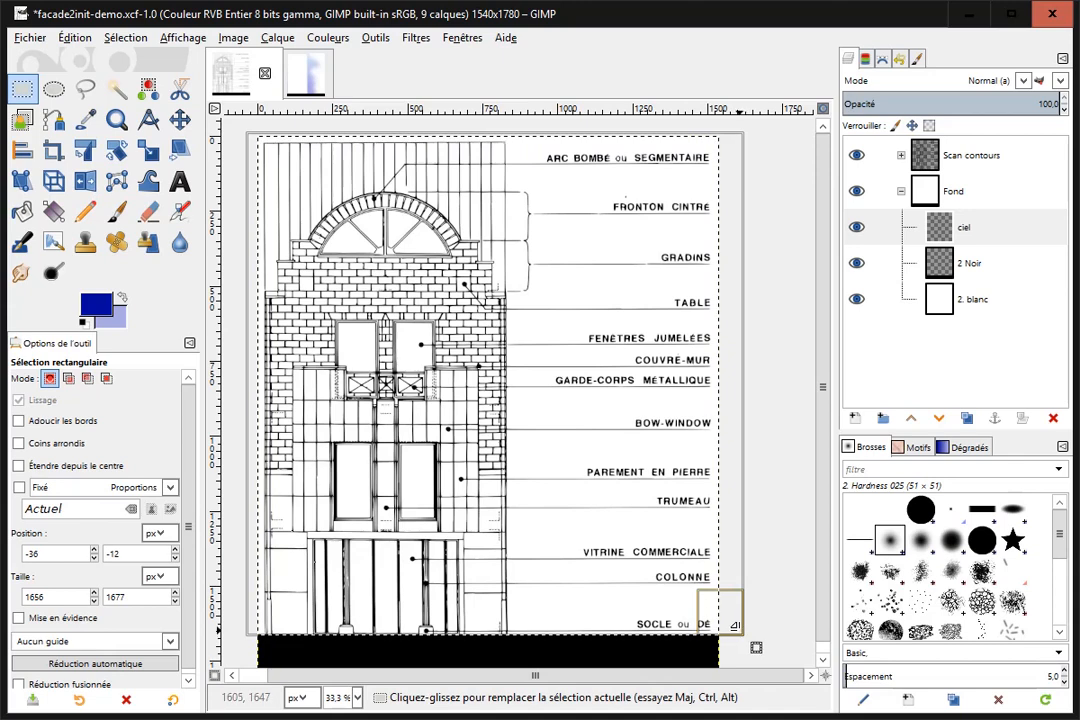
{"action": "left_click", "coordinate": [88, 379]}
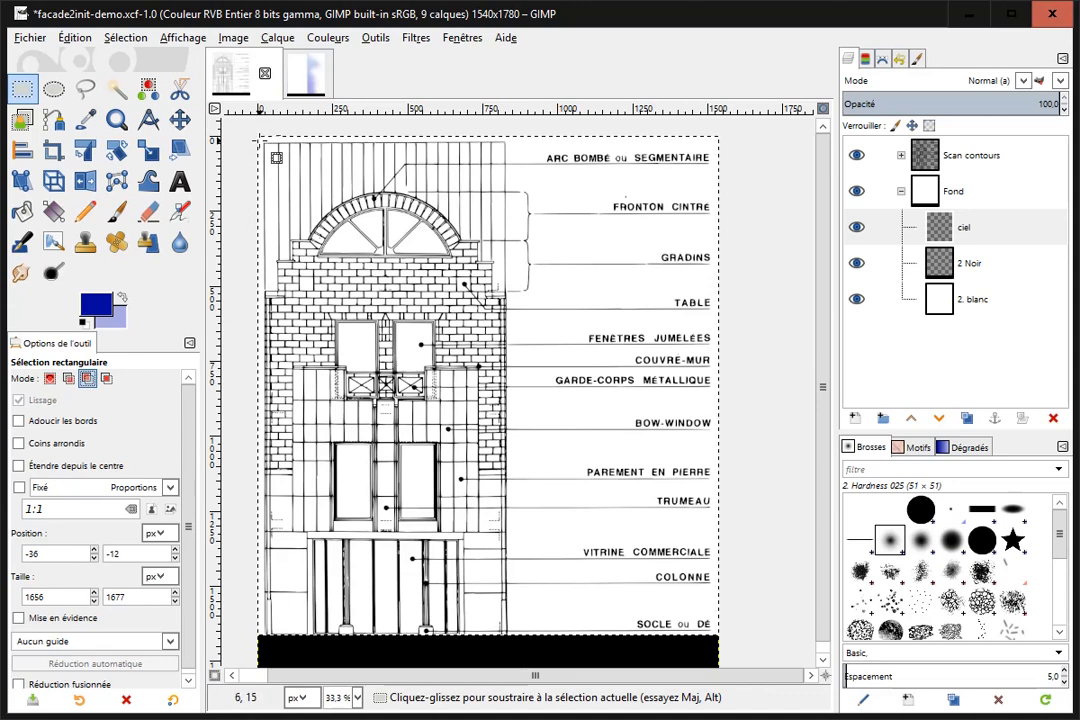
{"action": "left_click_drag", "start_coordinate": [266, 143], "coordinate": [508, 641]}
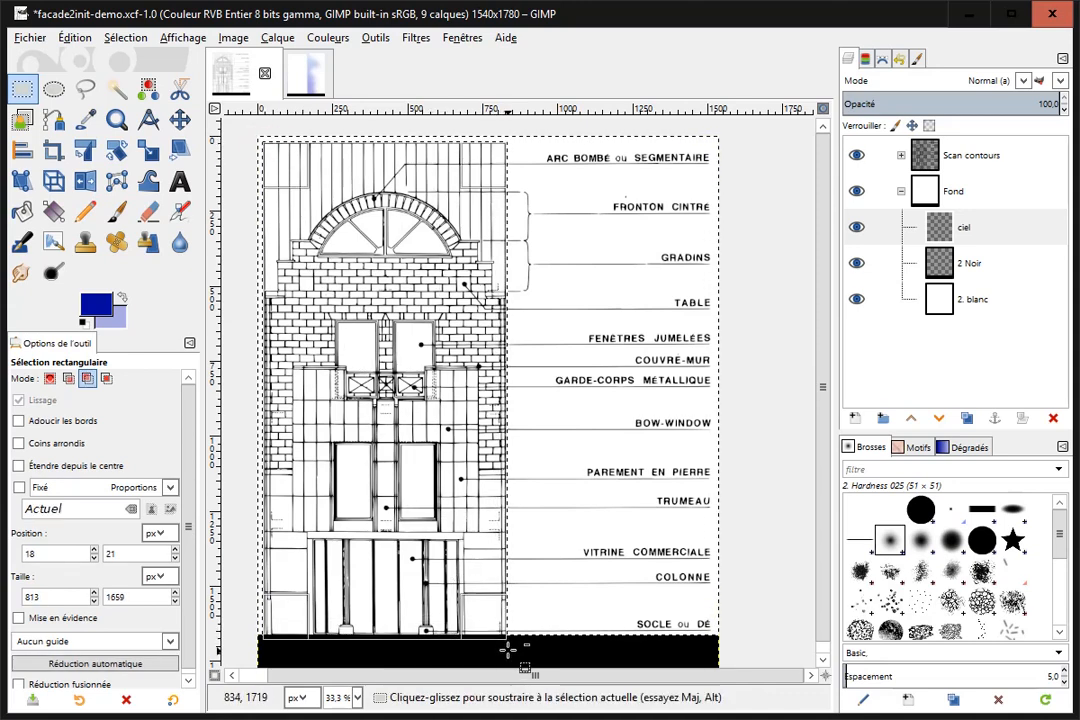
{"action": "left_click", "coordinate": [499, 630]}
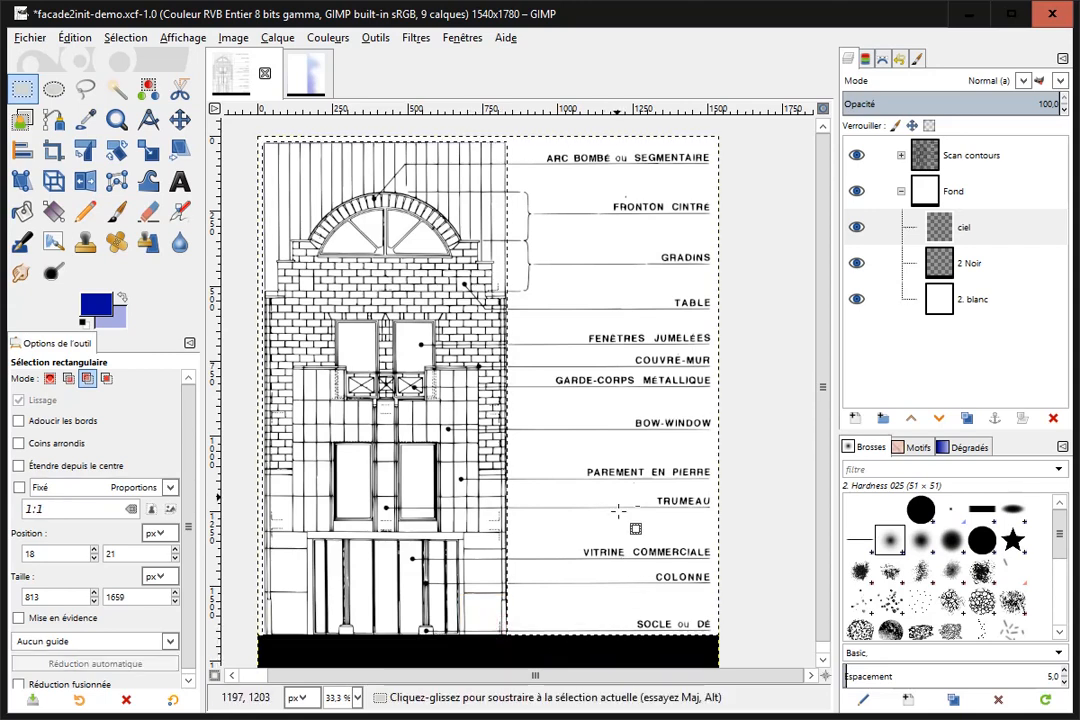
Fill the selection with a linear PP vers AP (RVB) gradient running vertically about 1647 px from the black band up to the image's upper edge.
{"action": "left_click", "coordinate": [55, 212]}
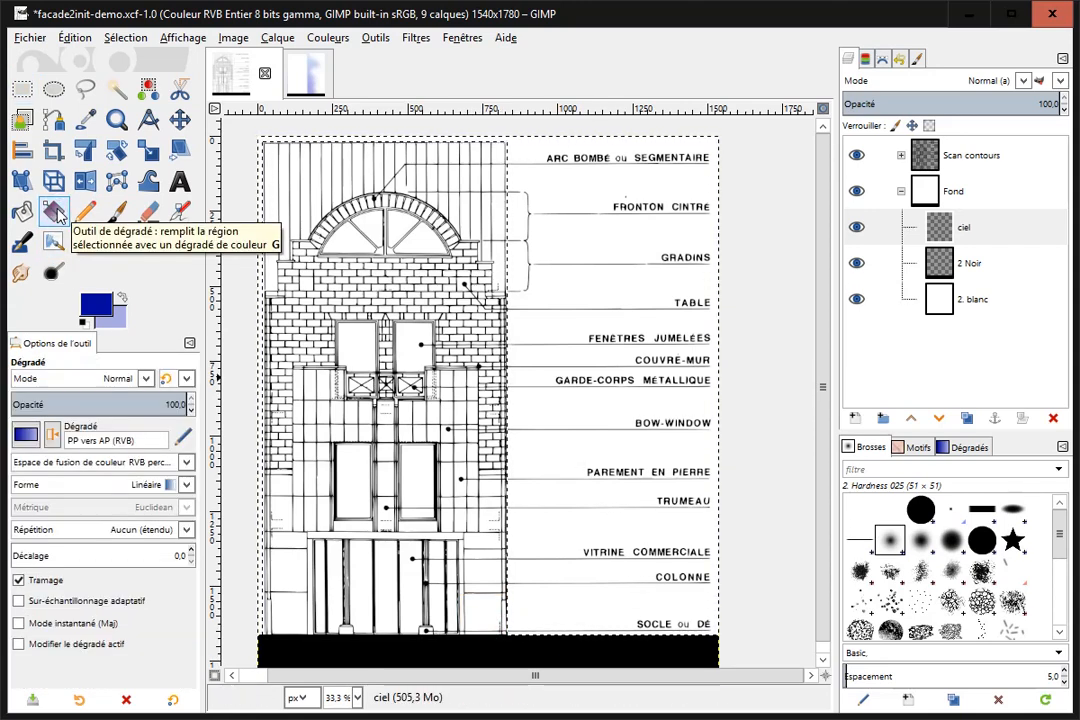
{"action": "left_click", "coordinate": [25, 436]}
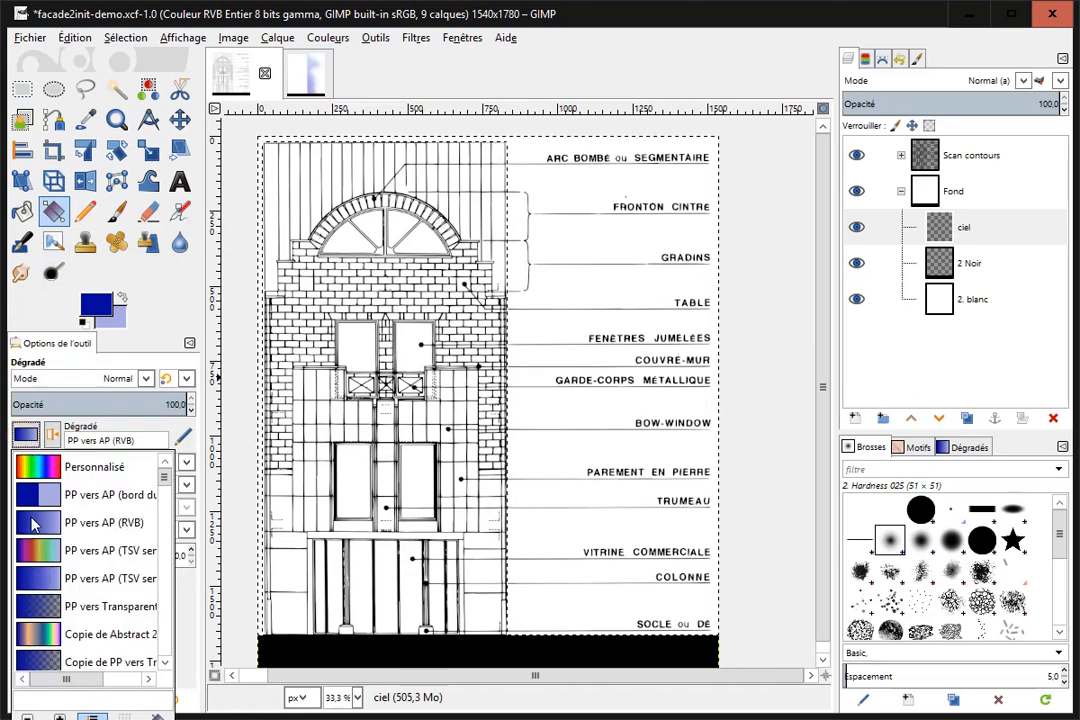
{"action": "left_click", "coordinate": [22, 372]}
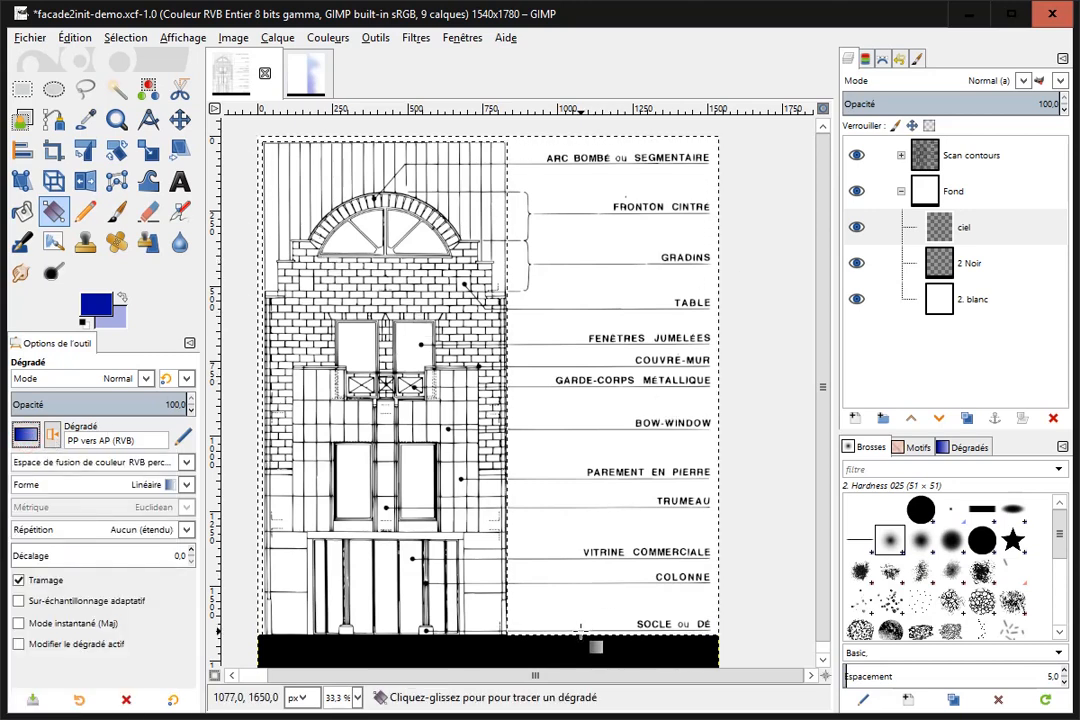
{"action": "left_click_drag", "start_coordinate": [581, 635], "coordinate": [581, 138]}
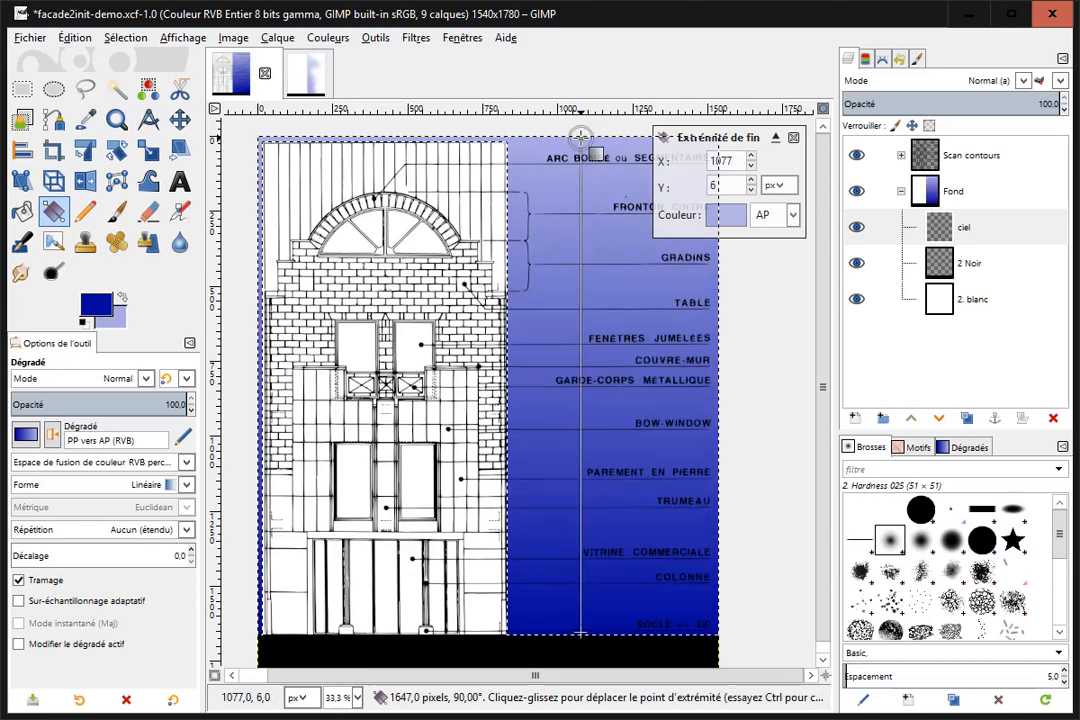
{"action": "key", "text": "Return"}
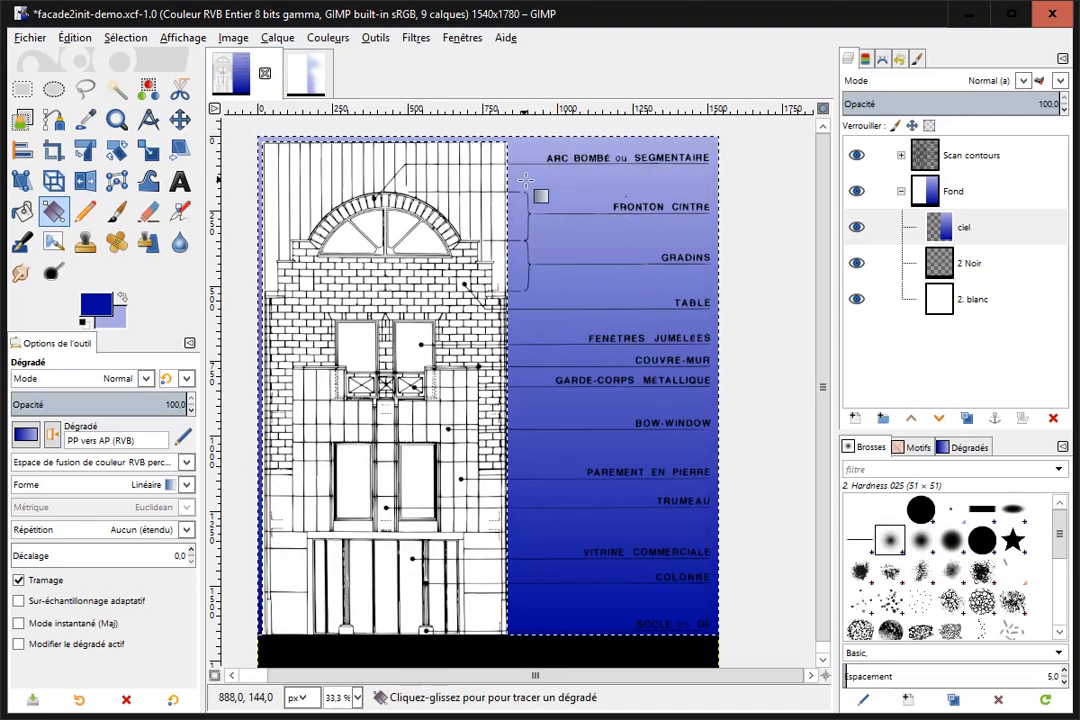
Draw a closed path with a wavy edge down the sky, enclosing the image's right side, and replace the selection with it.
{"action": "left_click", "coordinate": [55, 120]}
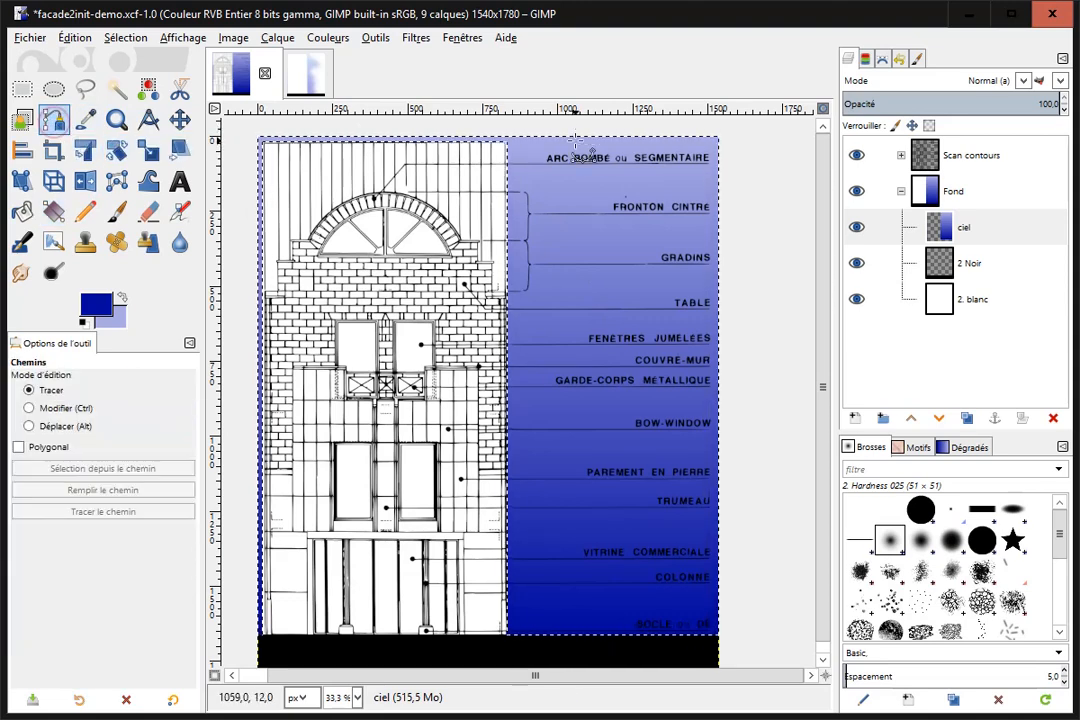
{"action": "left_click", "coordinate": [558, 126]}
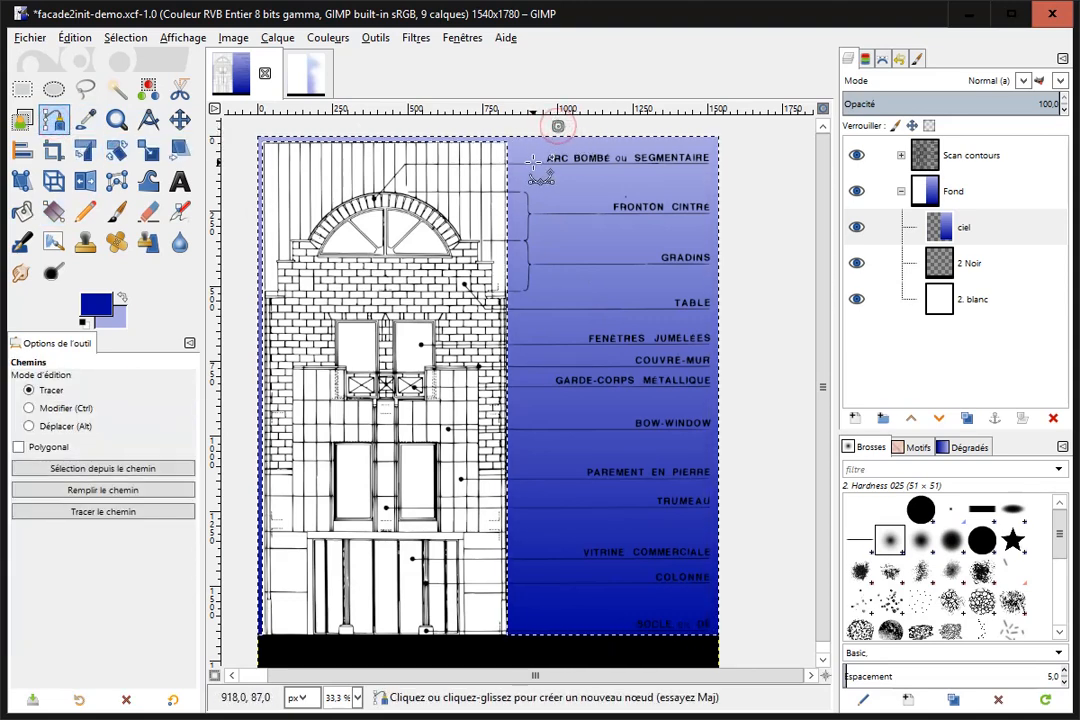
{"action": "left_click_drag", "start_coordinate": [535, 162], "coordinate": [552, 172]}
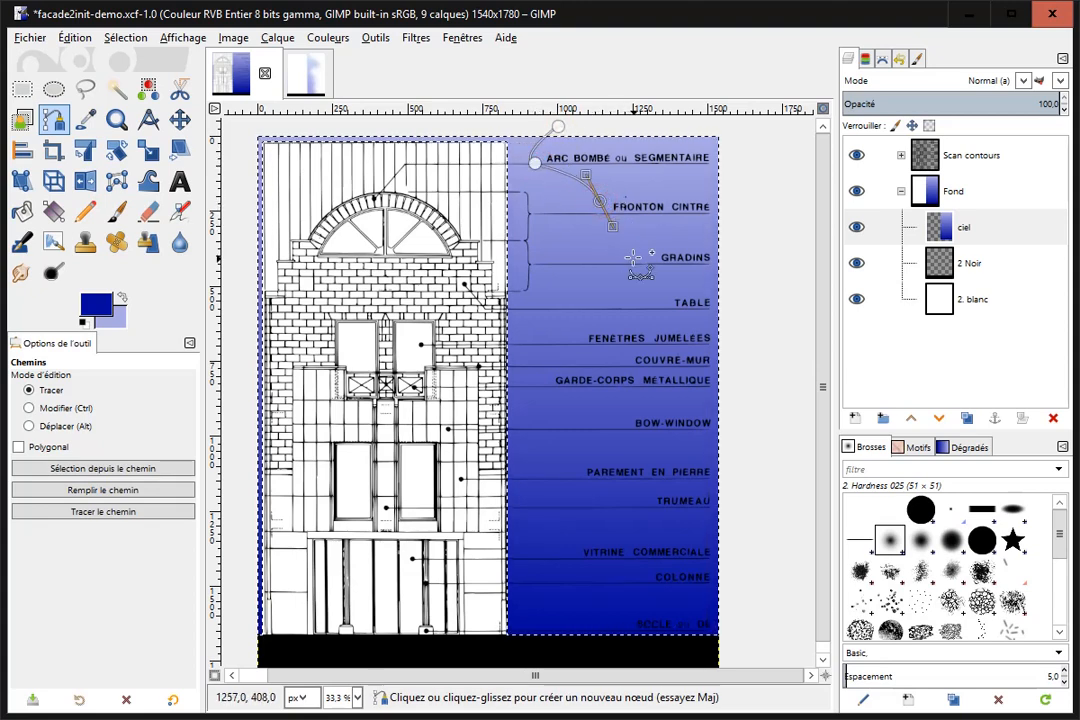
{"action": "left_click_drag", "start_coordinate": [651, 267], "coordinate": [654, 275]}
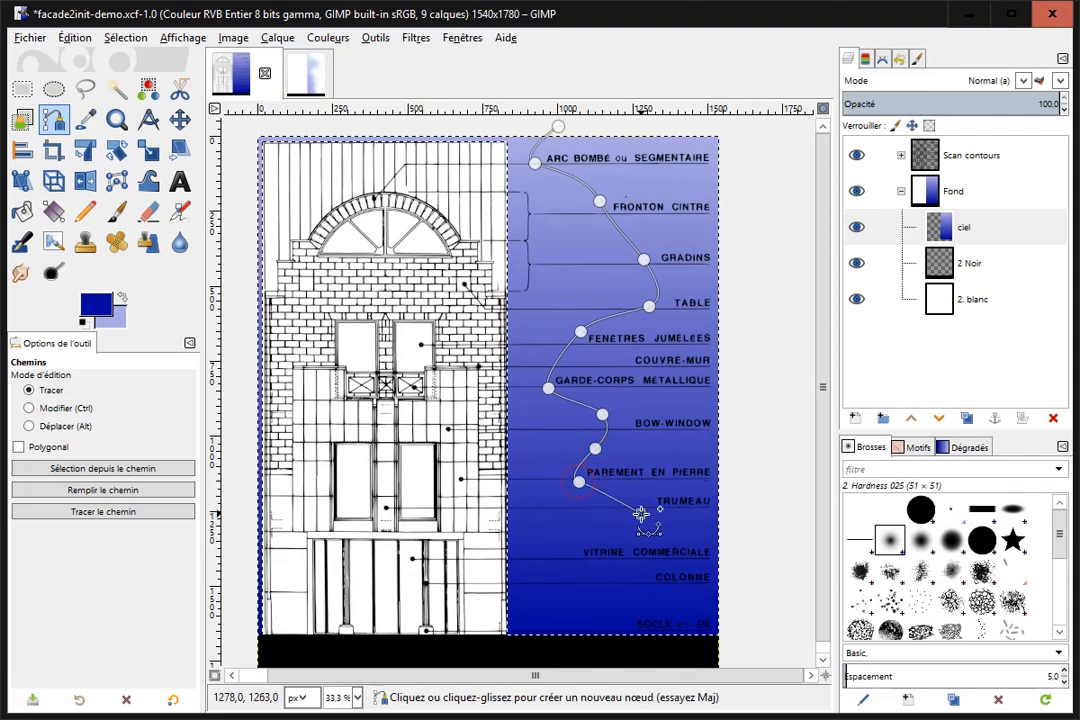
{"action": "left_click_drag", "start_coordinate": [566, 559], "coordinate": [584, 571]}
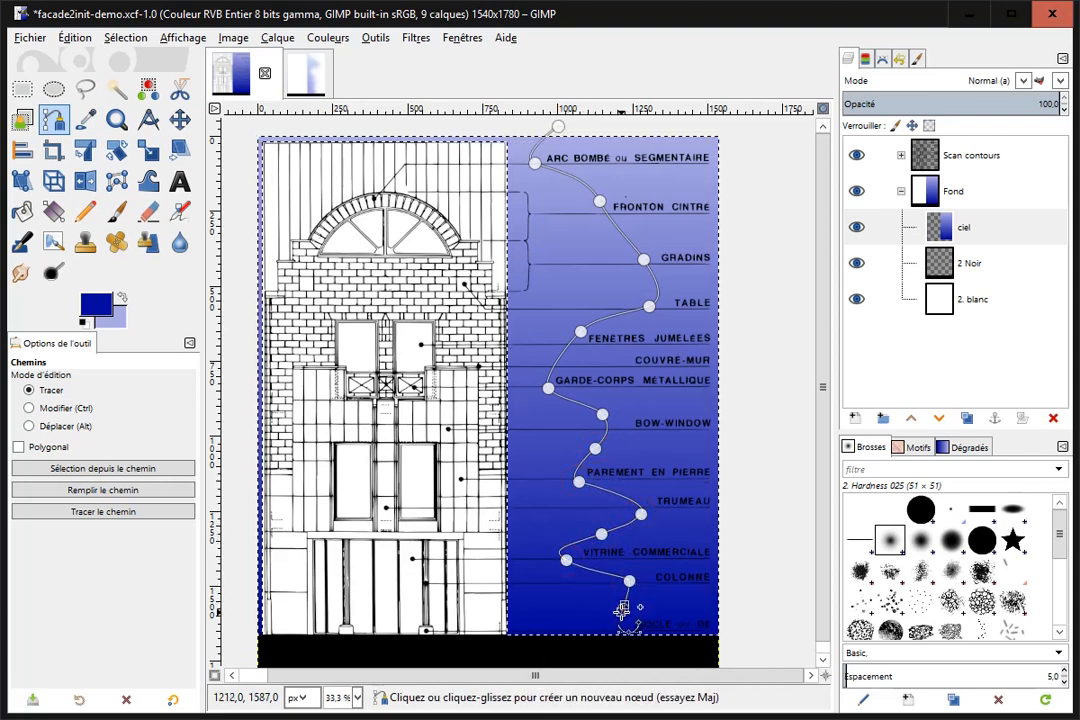
{"action": "left_click_drag", "start_coordinate": [607, 650], "coordinate": [780, 652]}
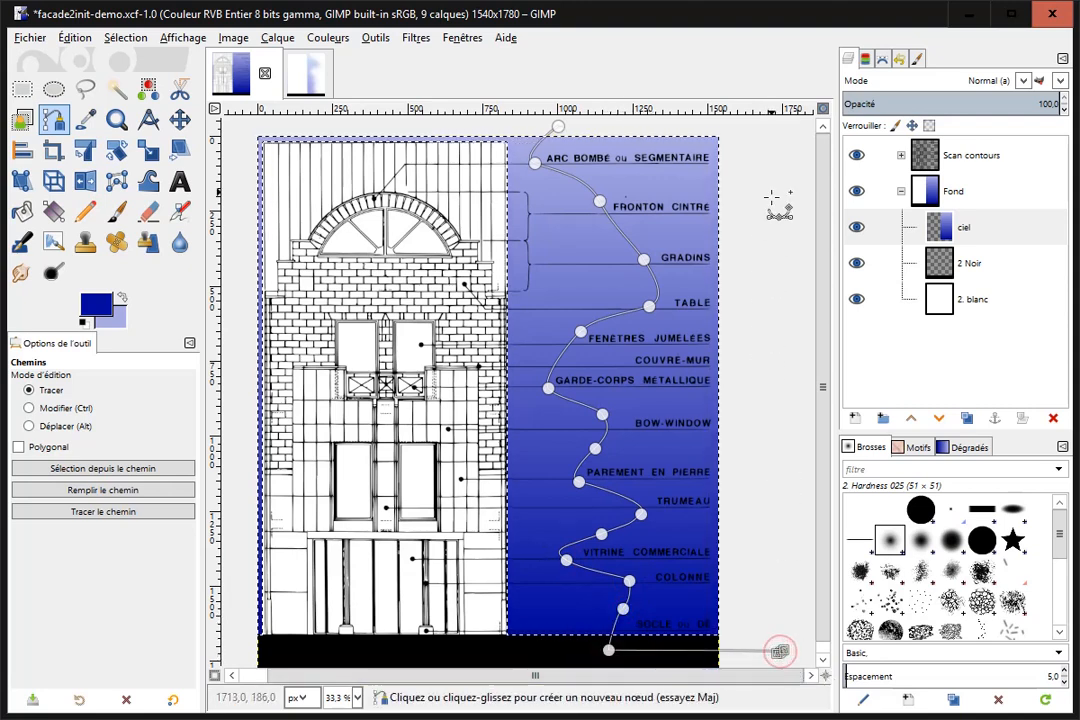
{"action": "left_click", "coordinate": [777, 123]}
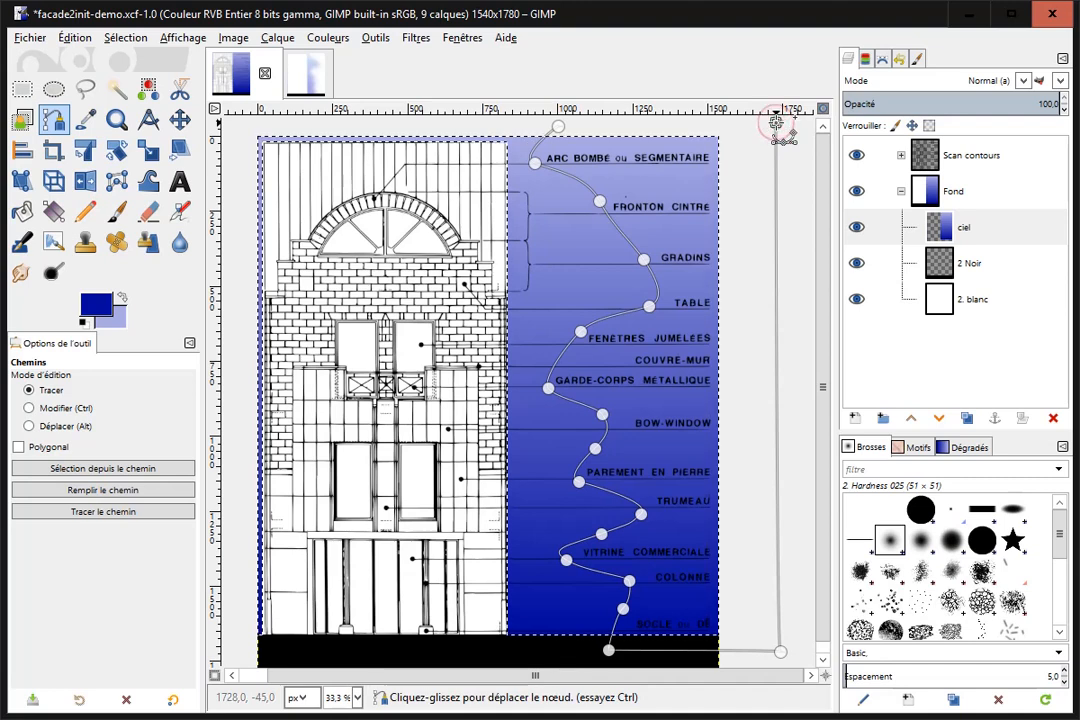
{"action": "key", "text": "ctrl"}
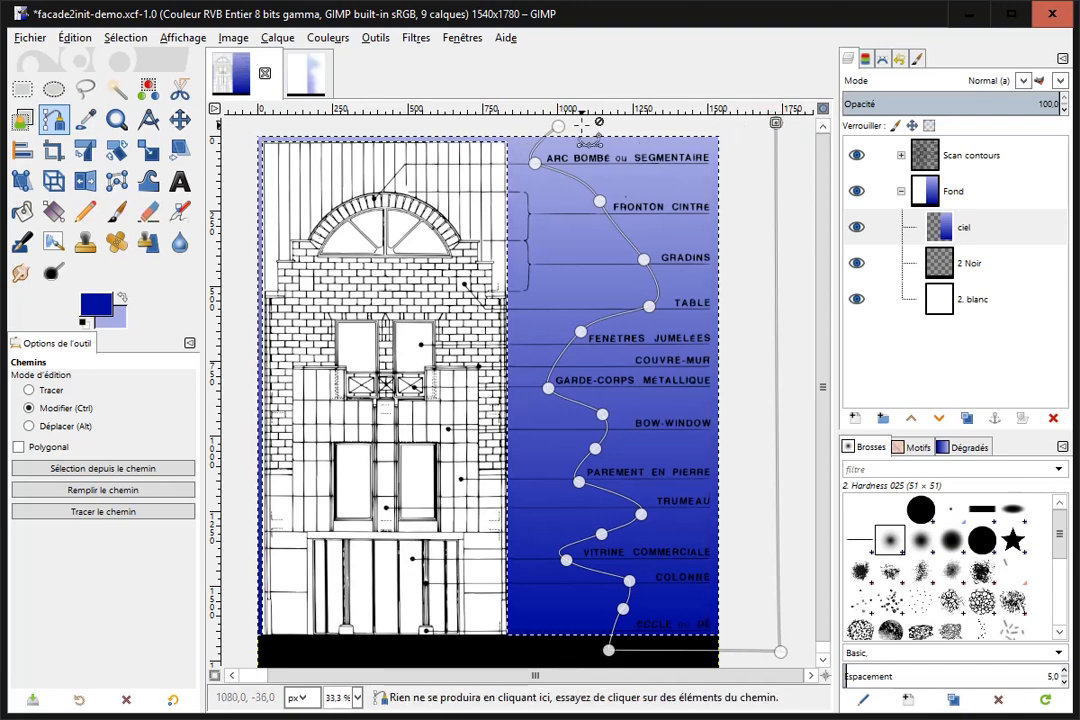
{"action": "left_click", "coordinate": [557, 125], "text": "ctrl"}
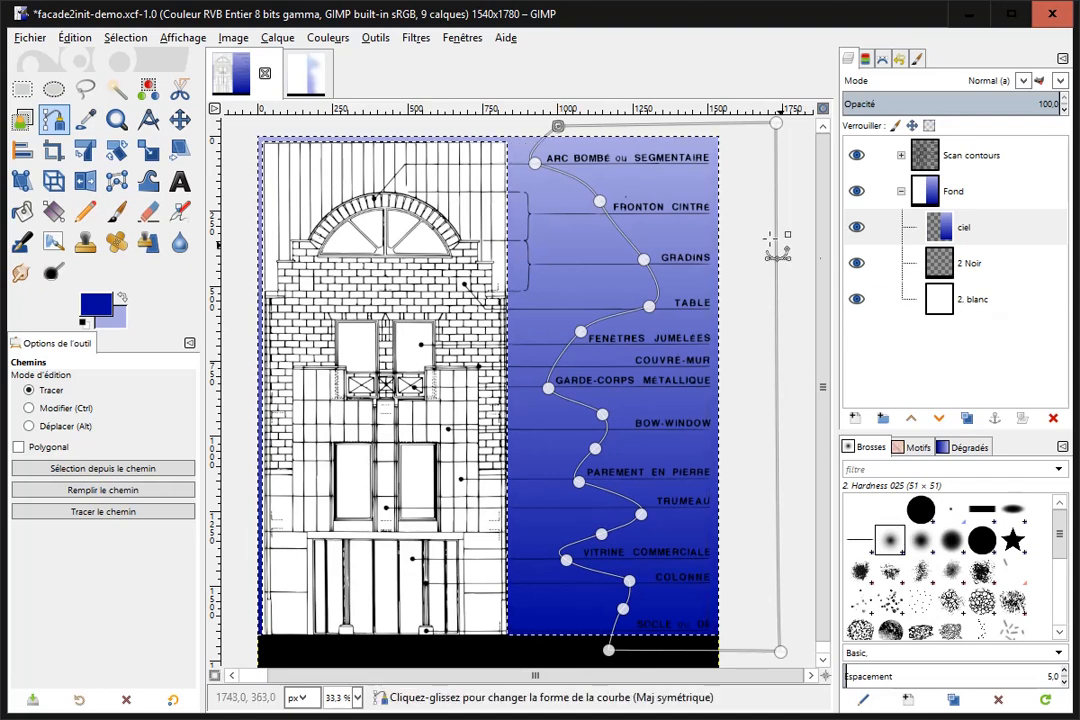
{"action": "left_click", "coordinate": [127, 40]}
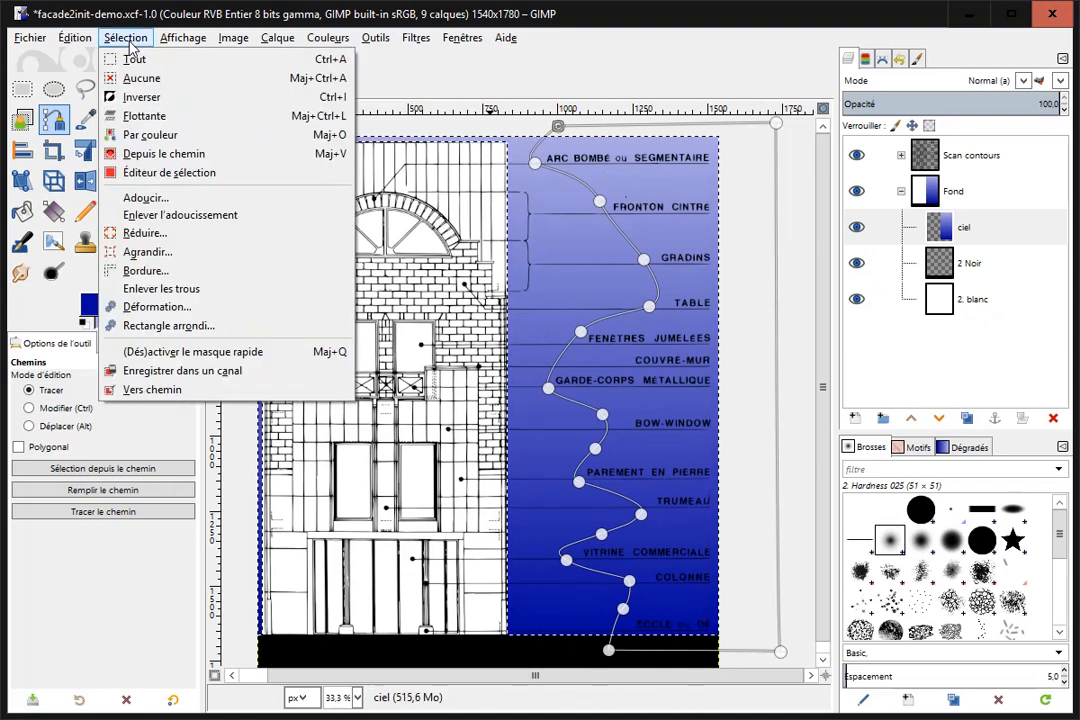
{"action": "left_click", "coordinate": [165, 155]}
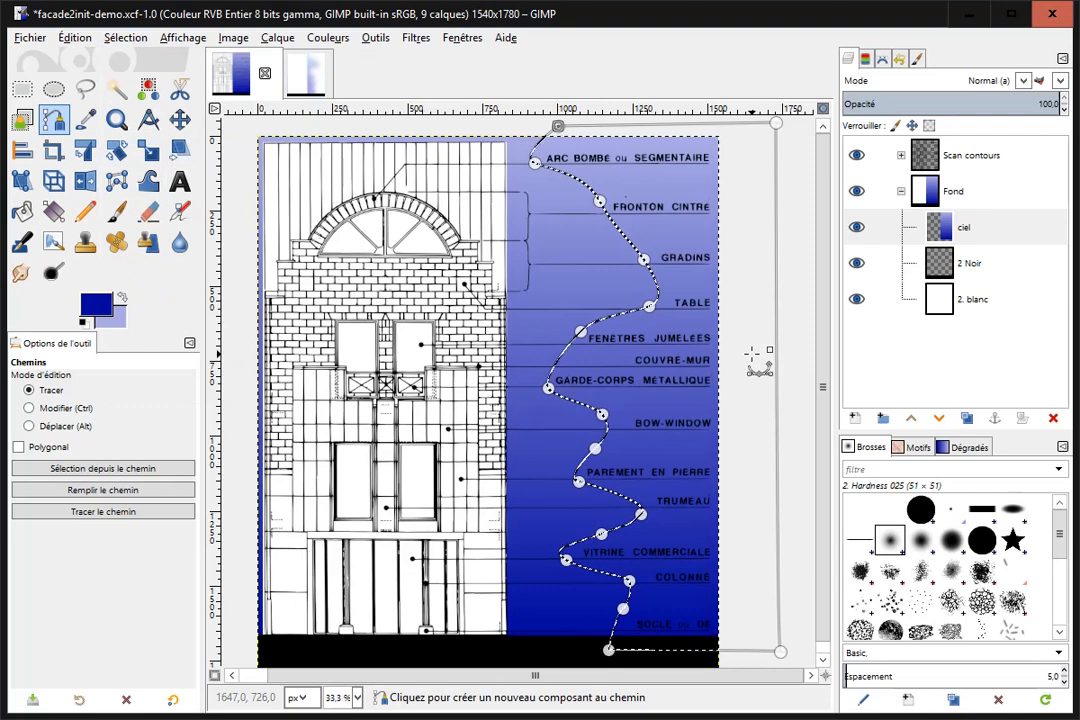
Try an inverted layer mask initialized from the selection on the ciel layer, and undo it.
{"action": "right_click", "coordinate": [942, 232]}
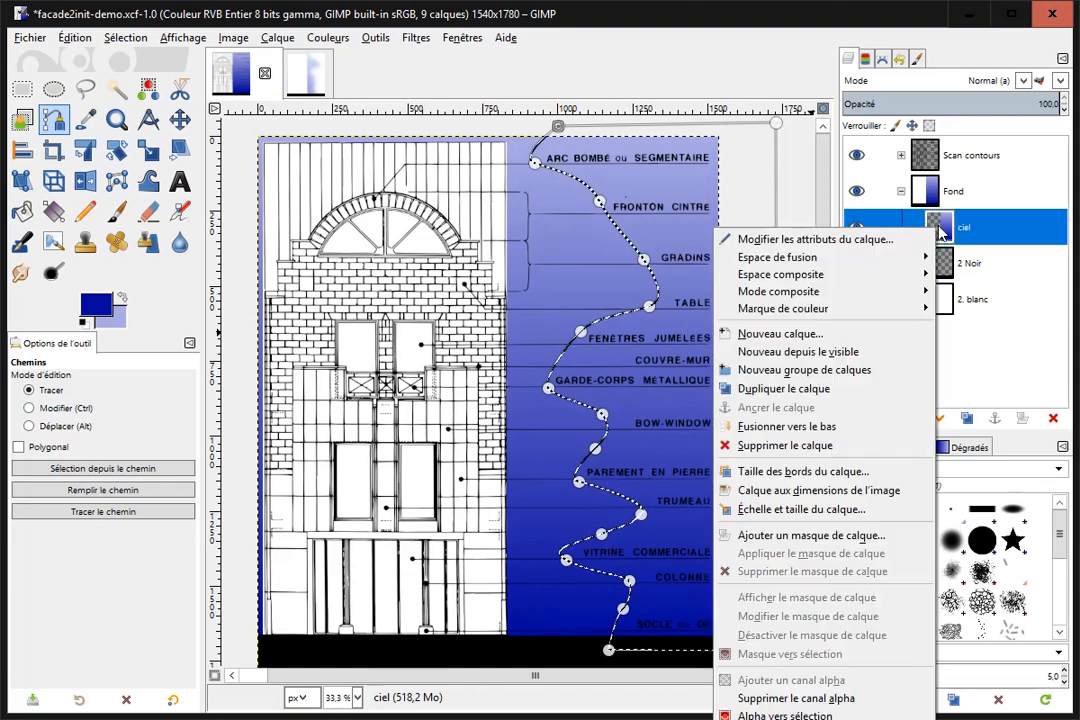
{"action": "left_click", "coordinate": [826, 536]}
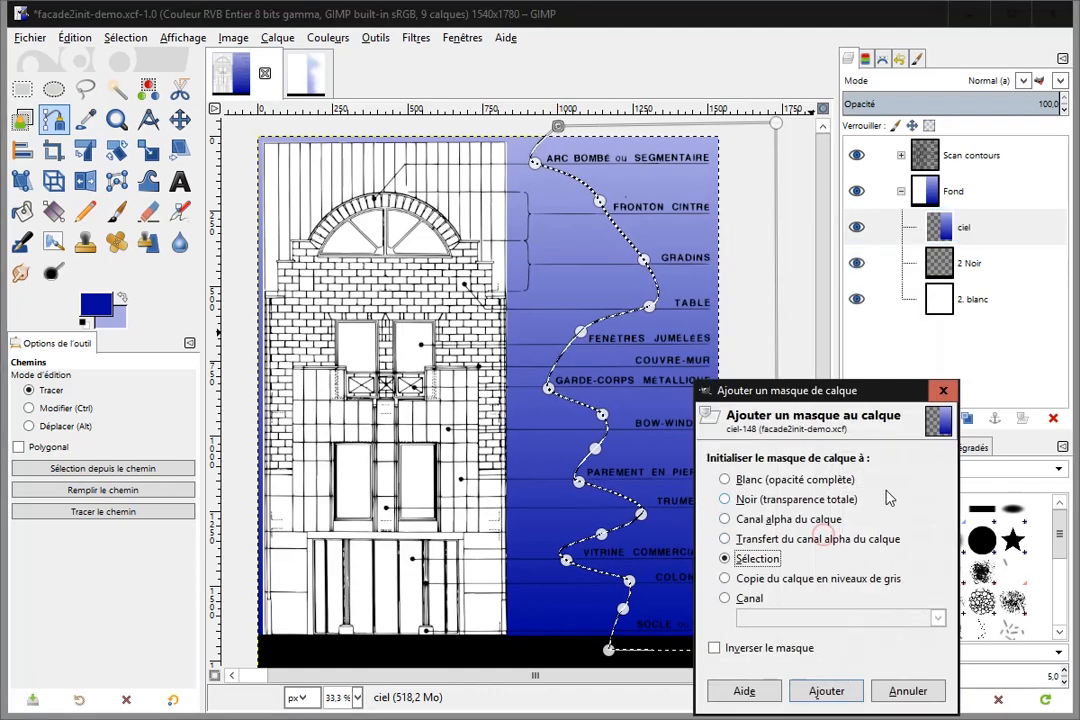
{"action": "left_click", "coordinate": [764, 562]}
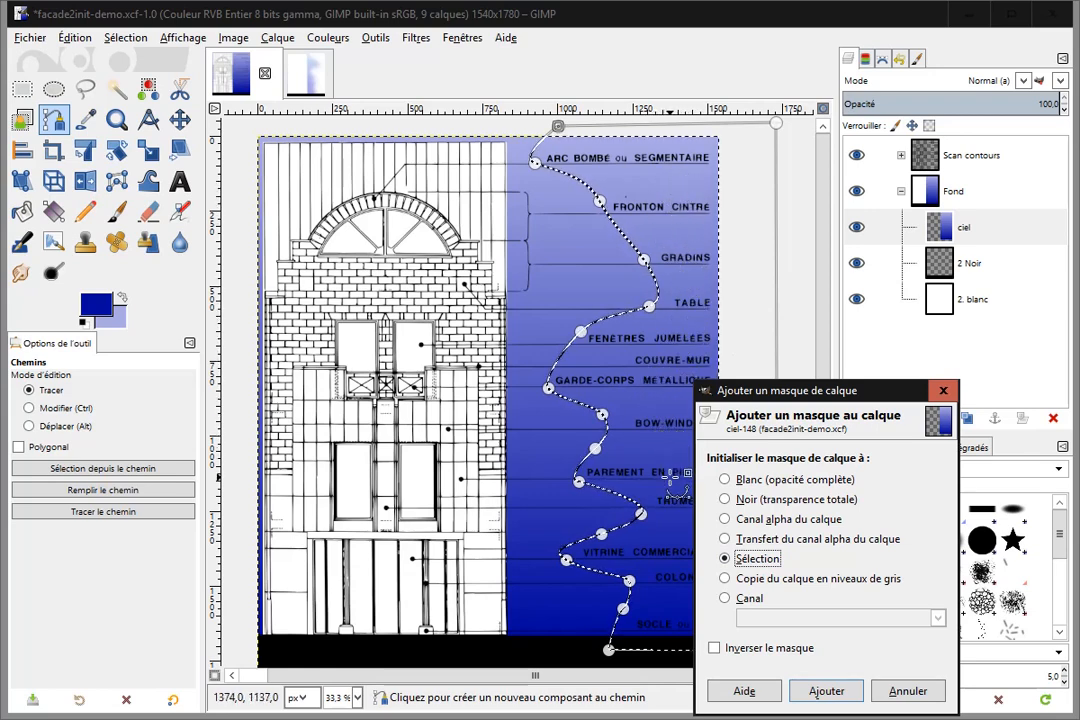
{"action": "left_click", "coordinate": [714, 649]}
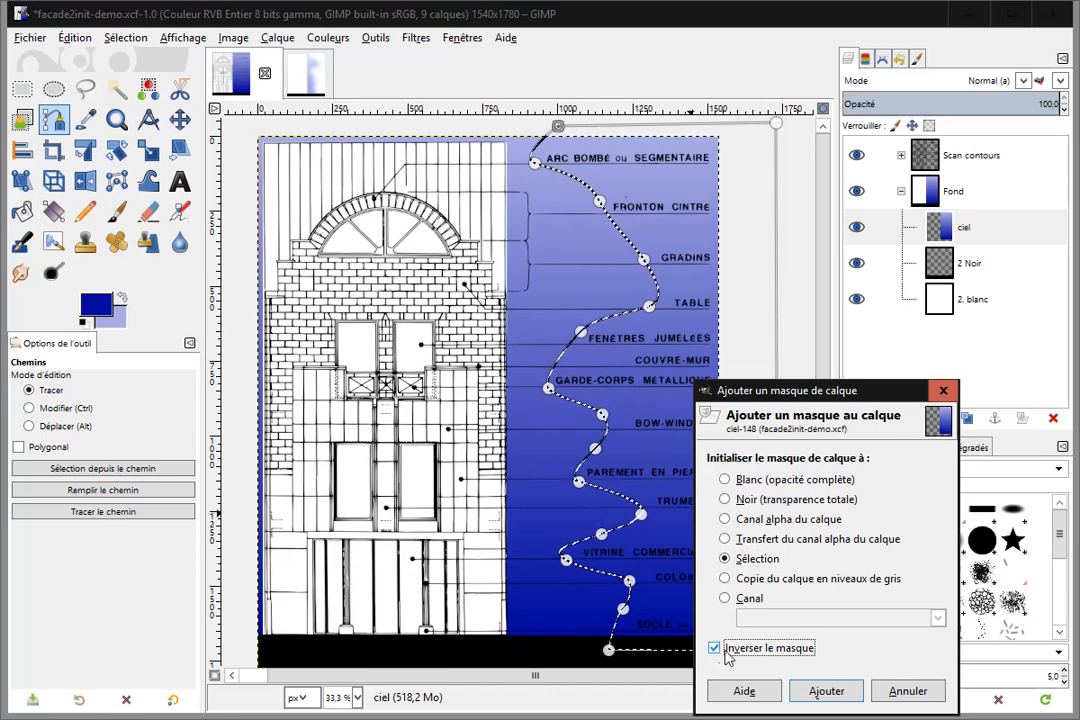
{"action": "left_click", "coordinate": [826, 691]}
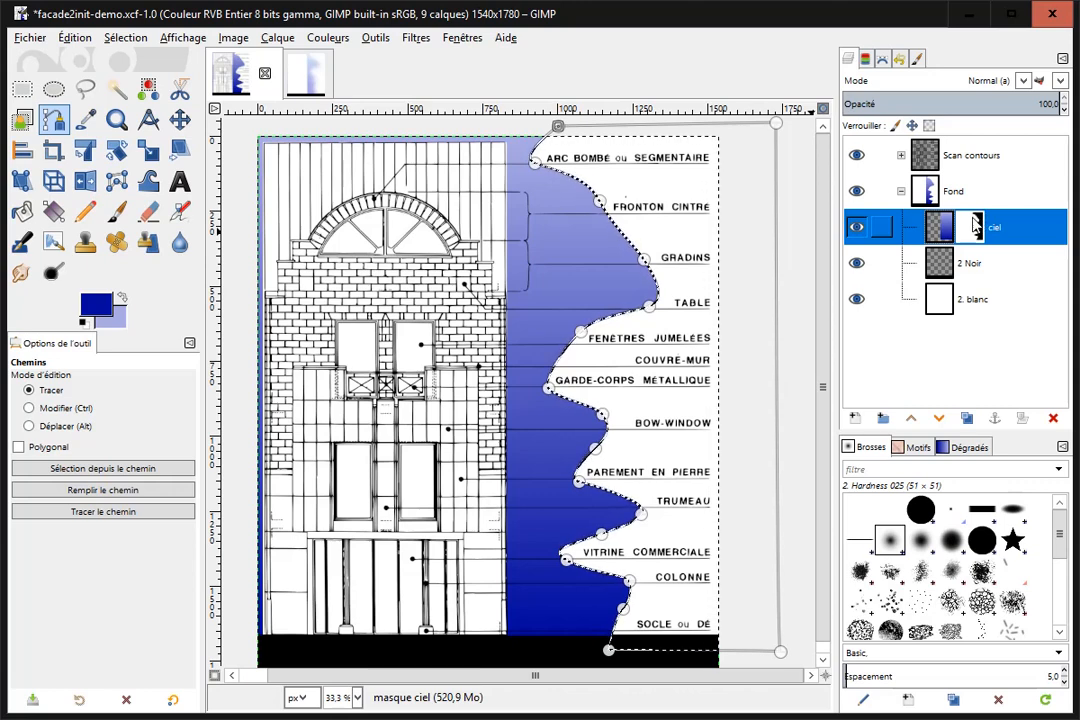
{"action": "key", "text": "ctrl+z"}
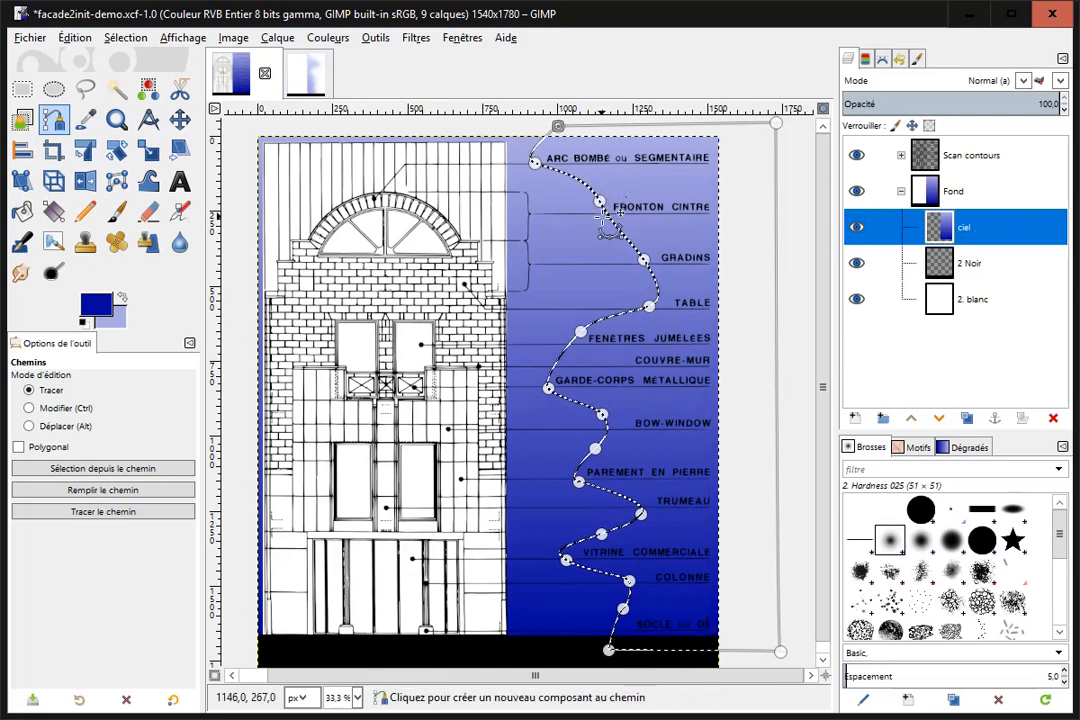
Feather the wavy path-based selection by 250 px.
{"action": "left_click", "coordinate": [126, 40]}
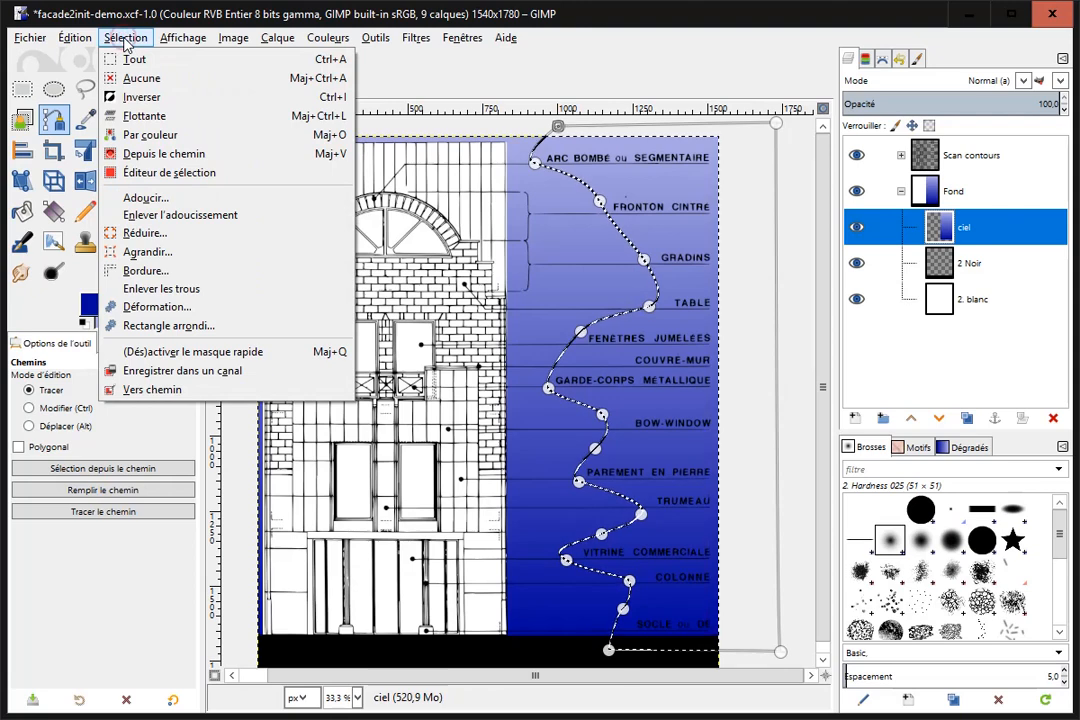
{"action": "left_click", "coordinate": [155, 203]}
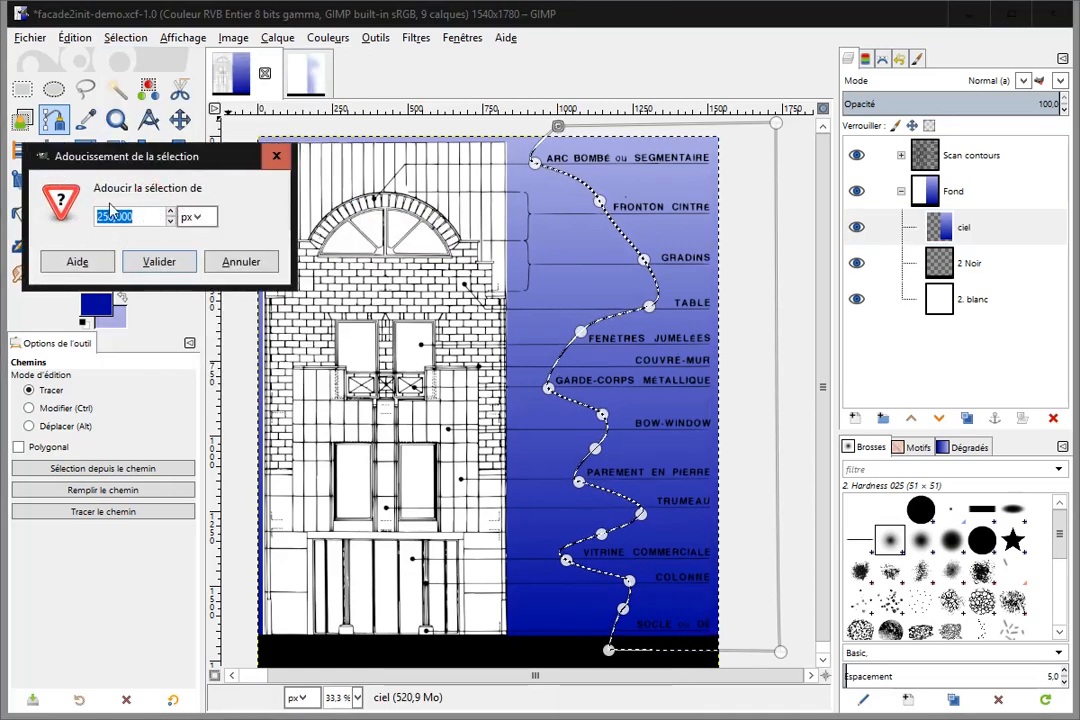
{"action": "left_click", "coordinate": [159, 262]}
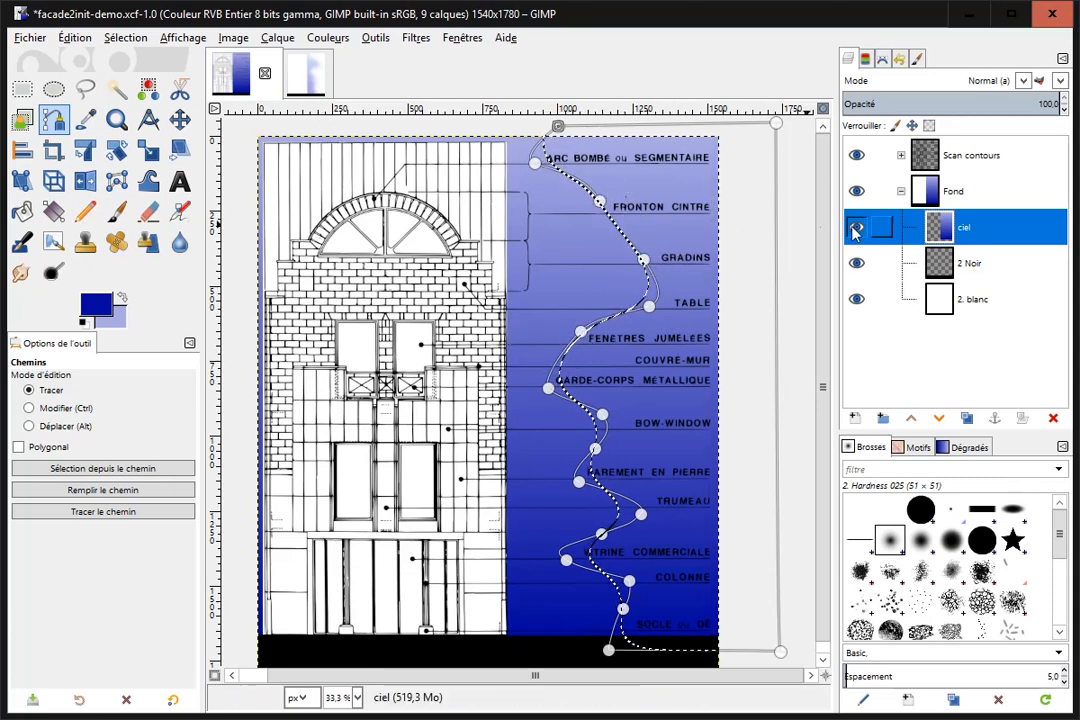
Add an inverted layer mask initialized from the selection to the ciel layer, and set the layer's opacity to 46.
{"action": "right_click", "coordinate": [941, 232]}
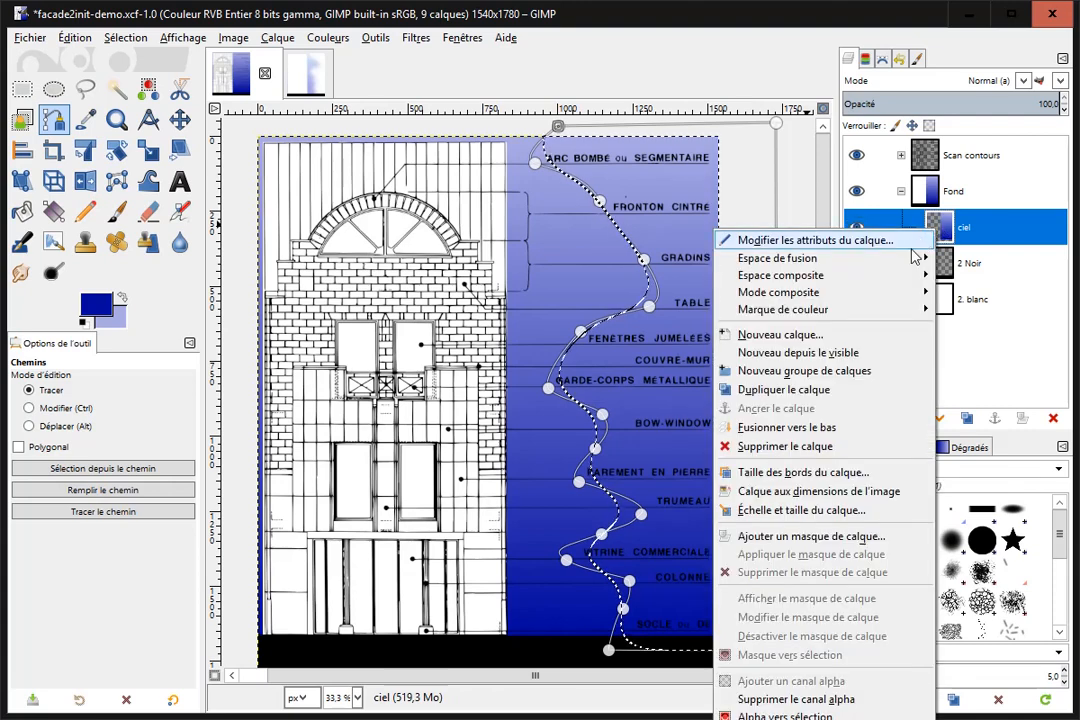
{"action": "left_click", "coordinate": [815, 536]}
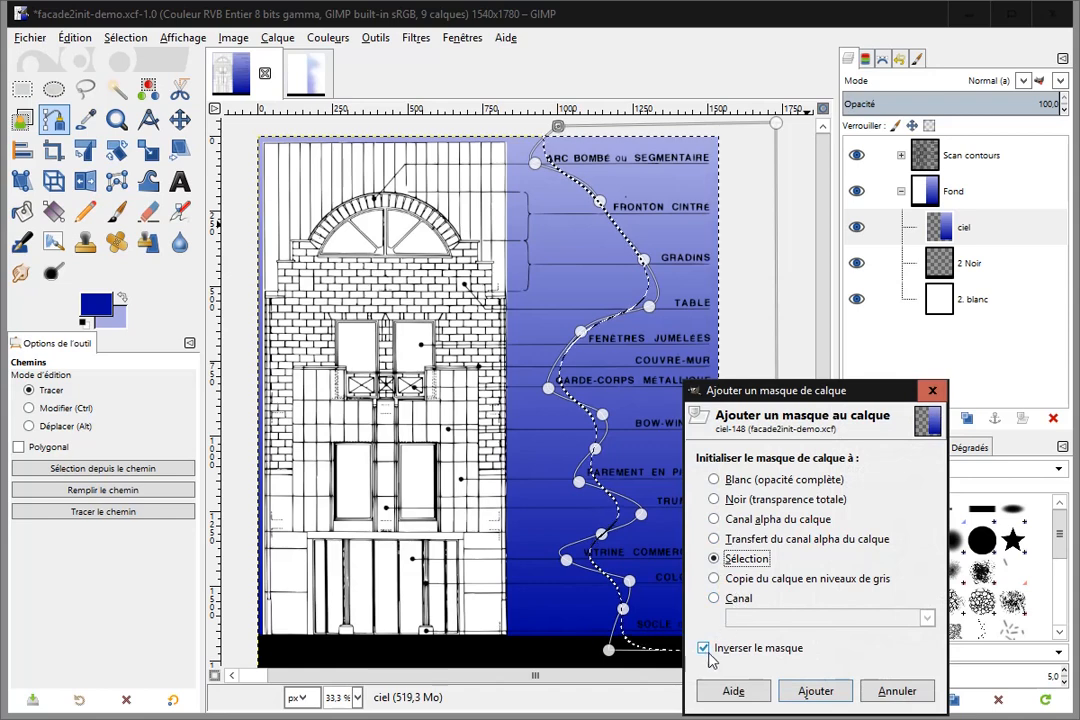
{"action": "left_click", "coordinate": [818, 696]}
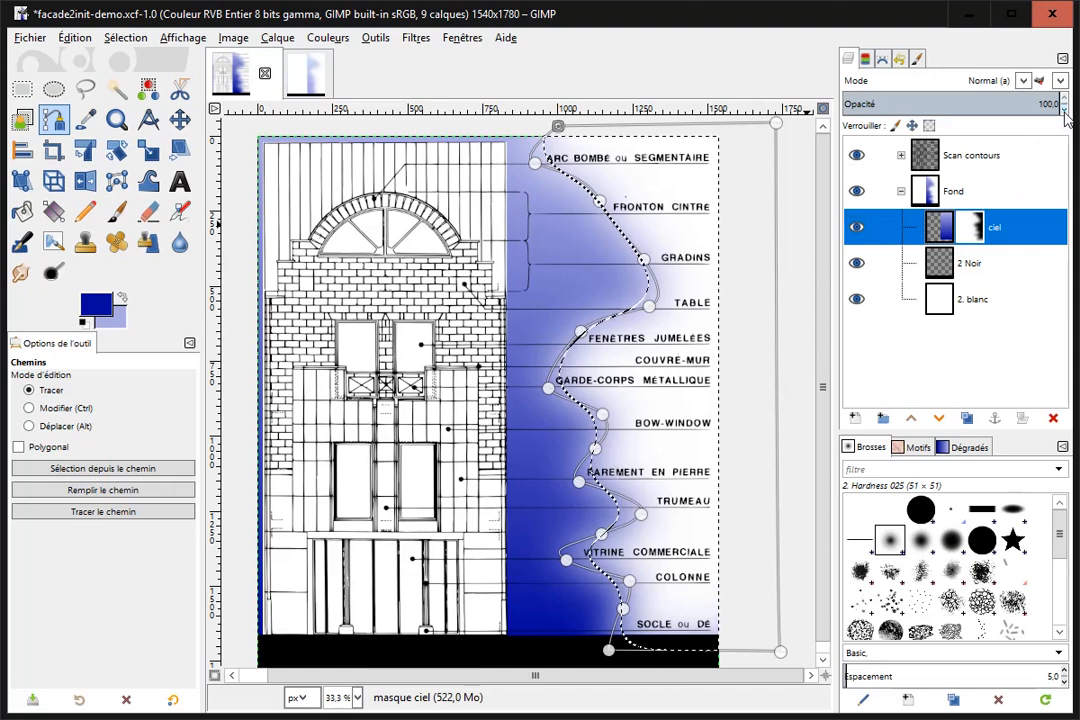
{"action": "left_click_drag", "start_coordinate": [1064, 112], "coordinate": [1064, 114]}
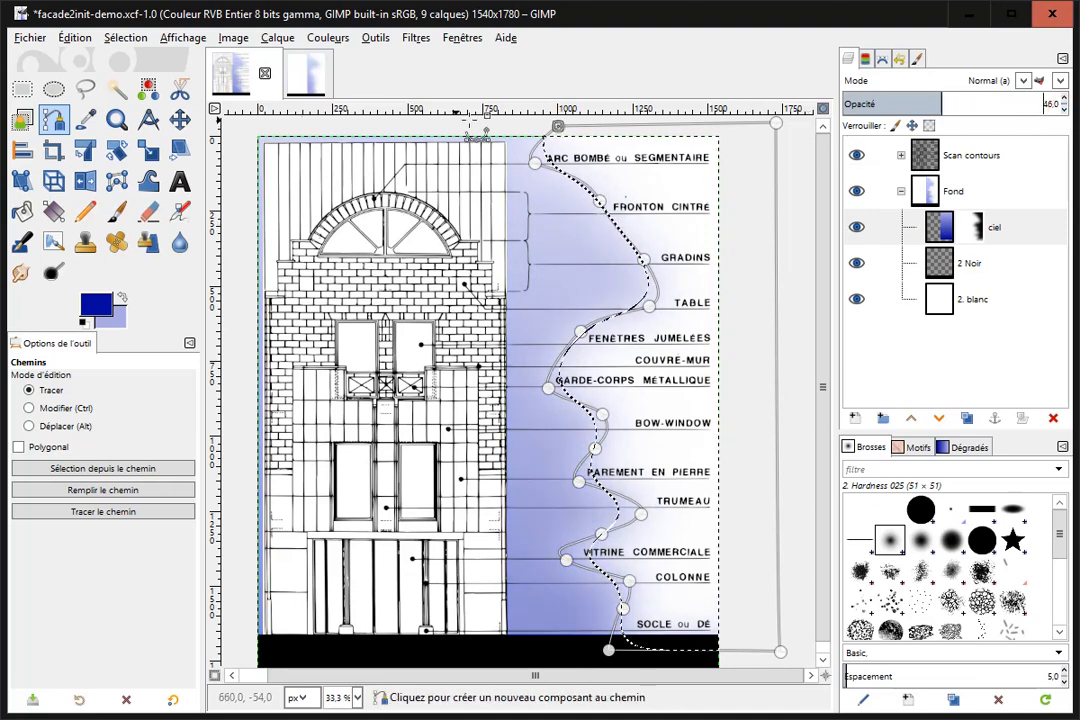
Clear the selection and hide the path outline by switching to the rectangle selection tool.
{"action": "left_click", "coordinate": [106, 36]}
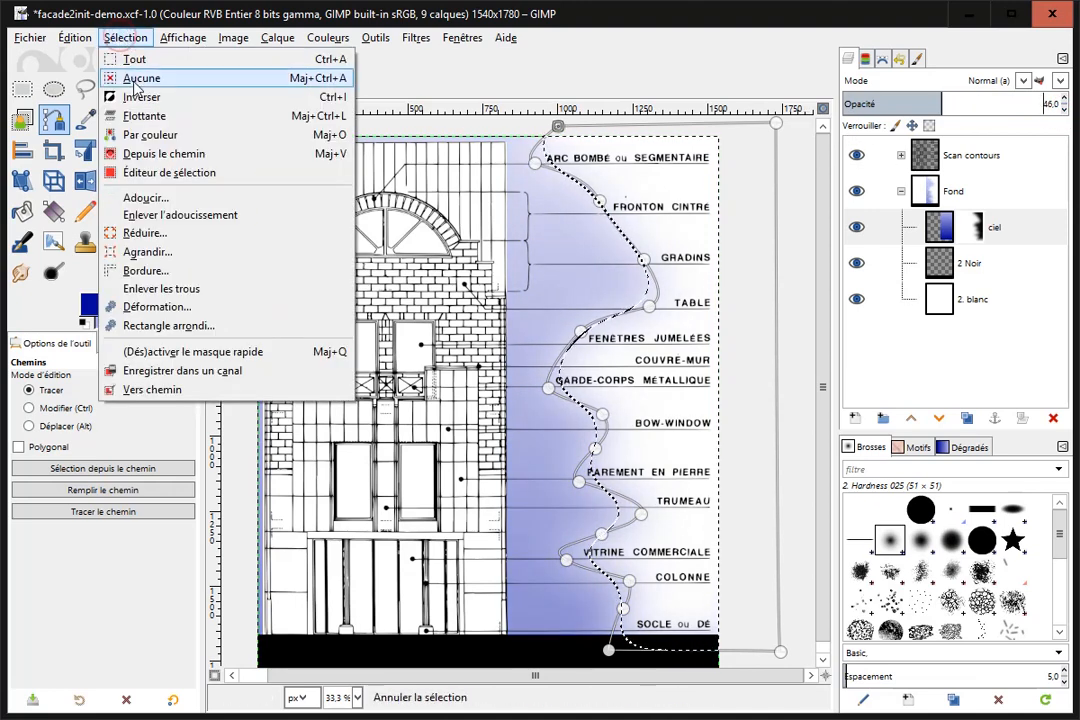
{"action": "left_click", "coordinate": [116, 75]}
{"action": "left_click", "coordinate": [22, 89]}
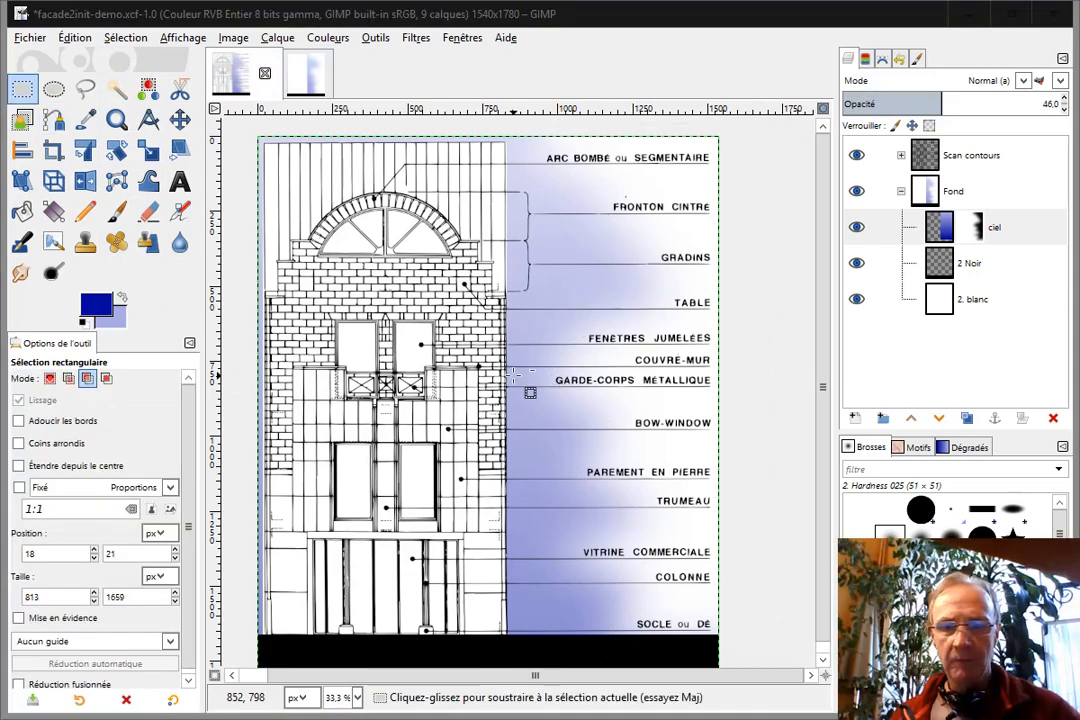